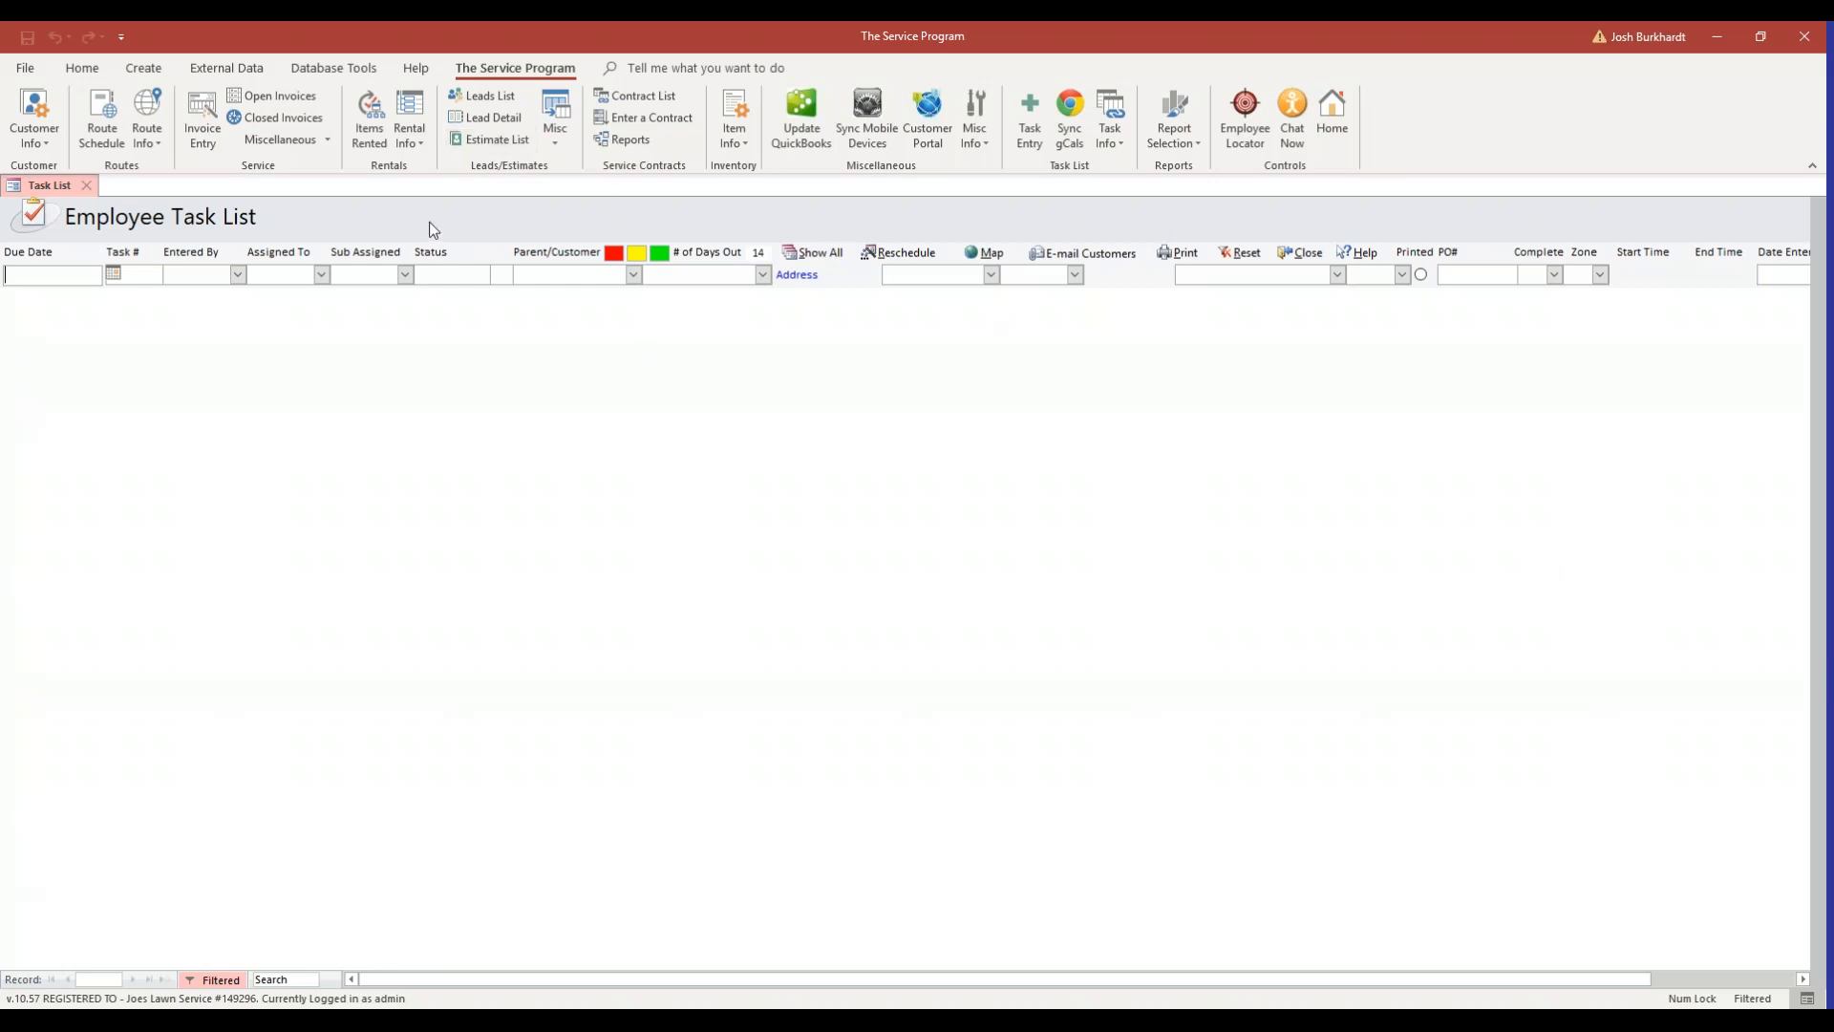
Step: Open the route schedule and bring up the route frequency maintenance list from a stop's frequency
click(112, 141)
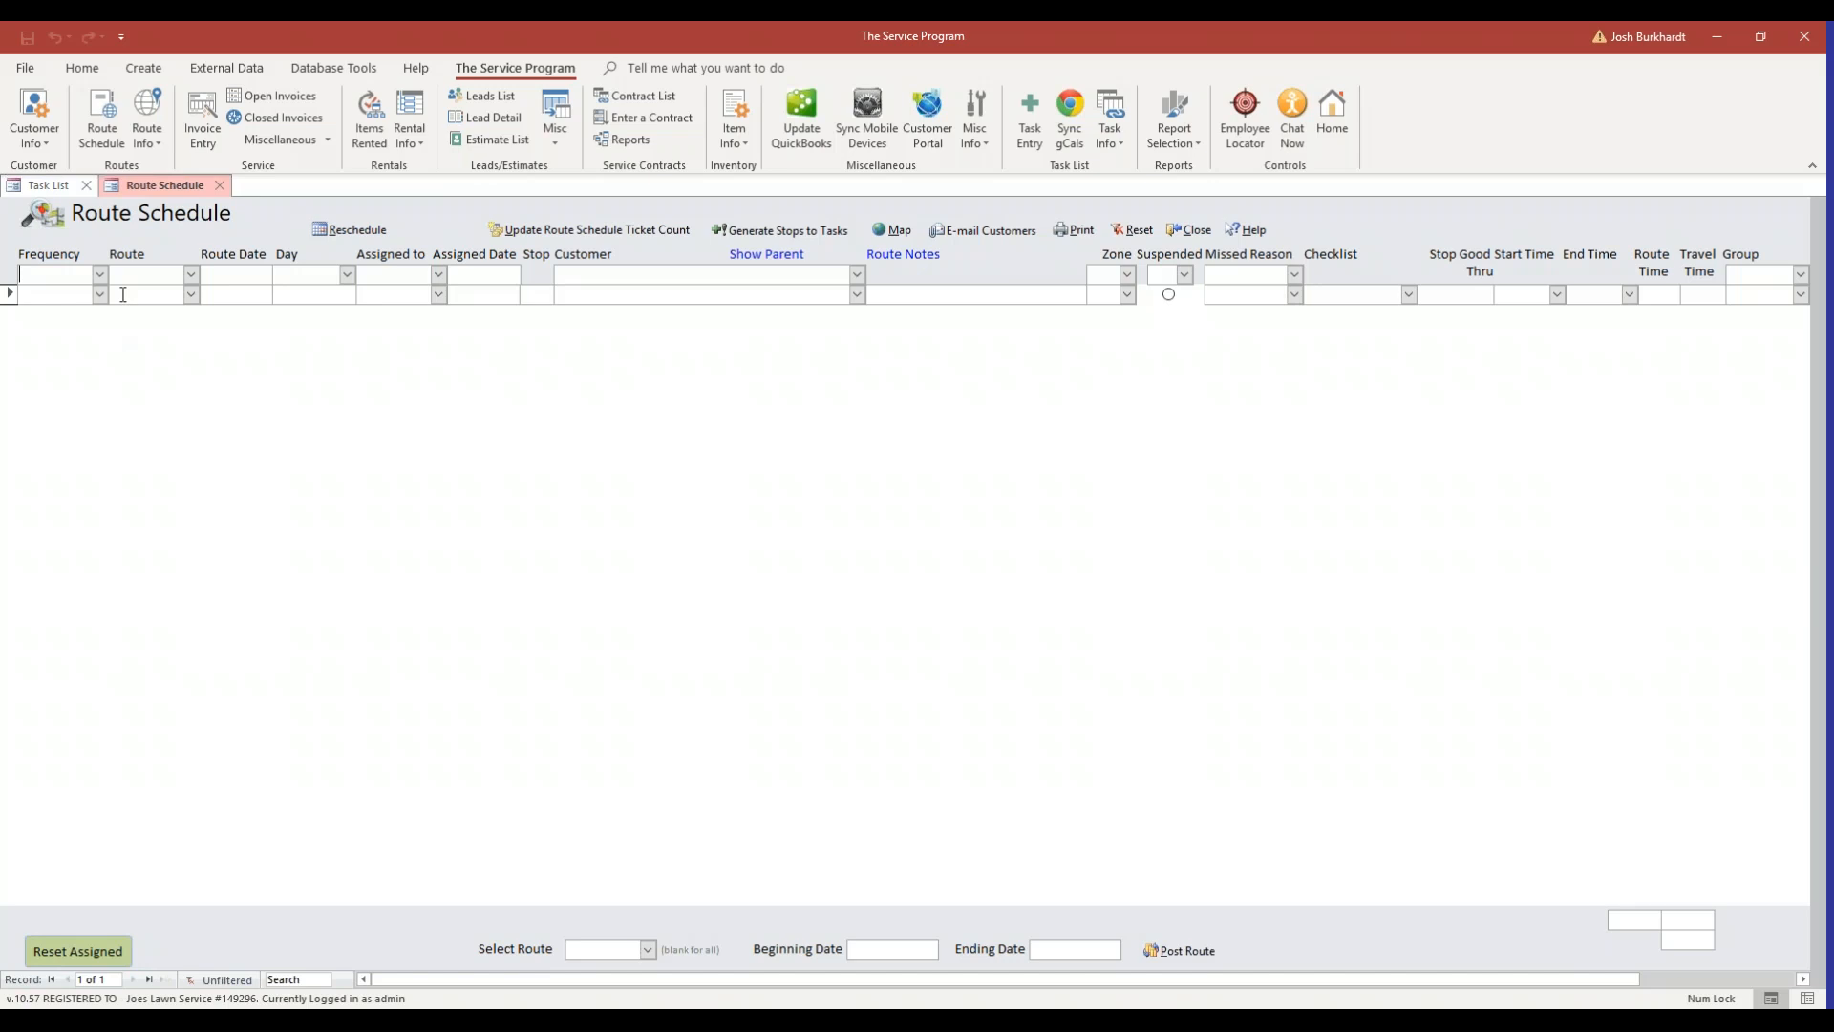
click(69, 297)
double_click(66, 296)
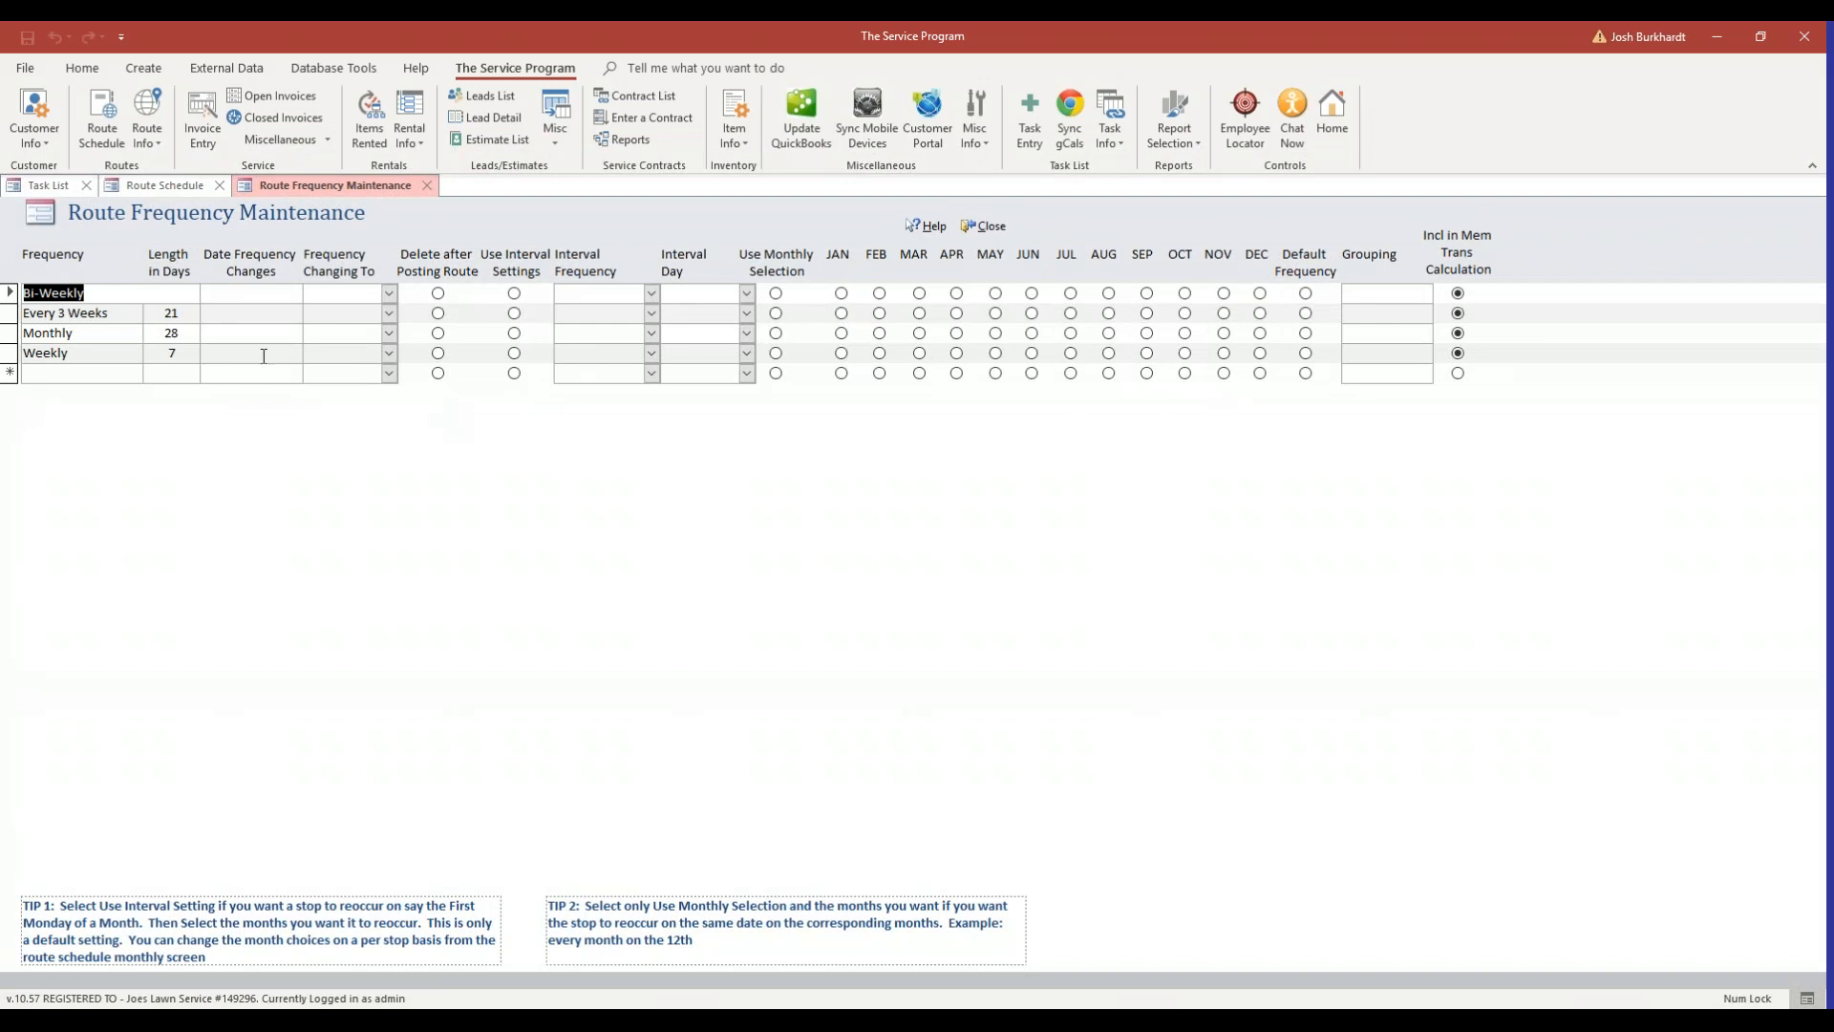
click(276, 347)
click(195, 297)
key(Down)
key(Delete)
click(114, 333)
click(112, 356)
click(238, 352)
Step: Add a new route frequency named "2x Weekly" with a length of 7 days
click(87, 375)
text(2x Weekly)
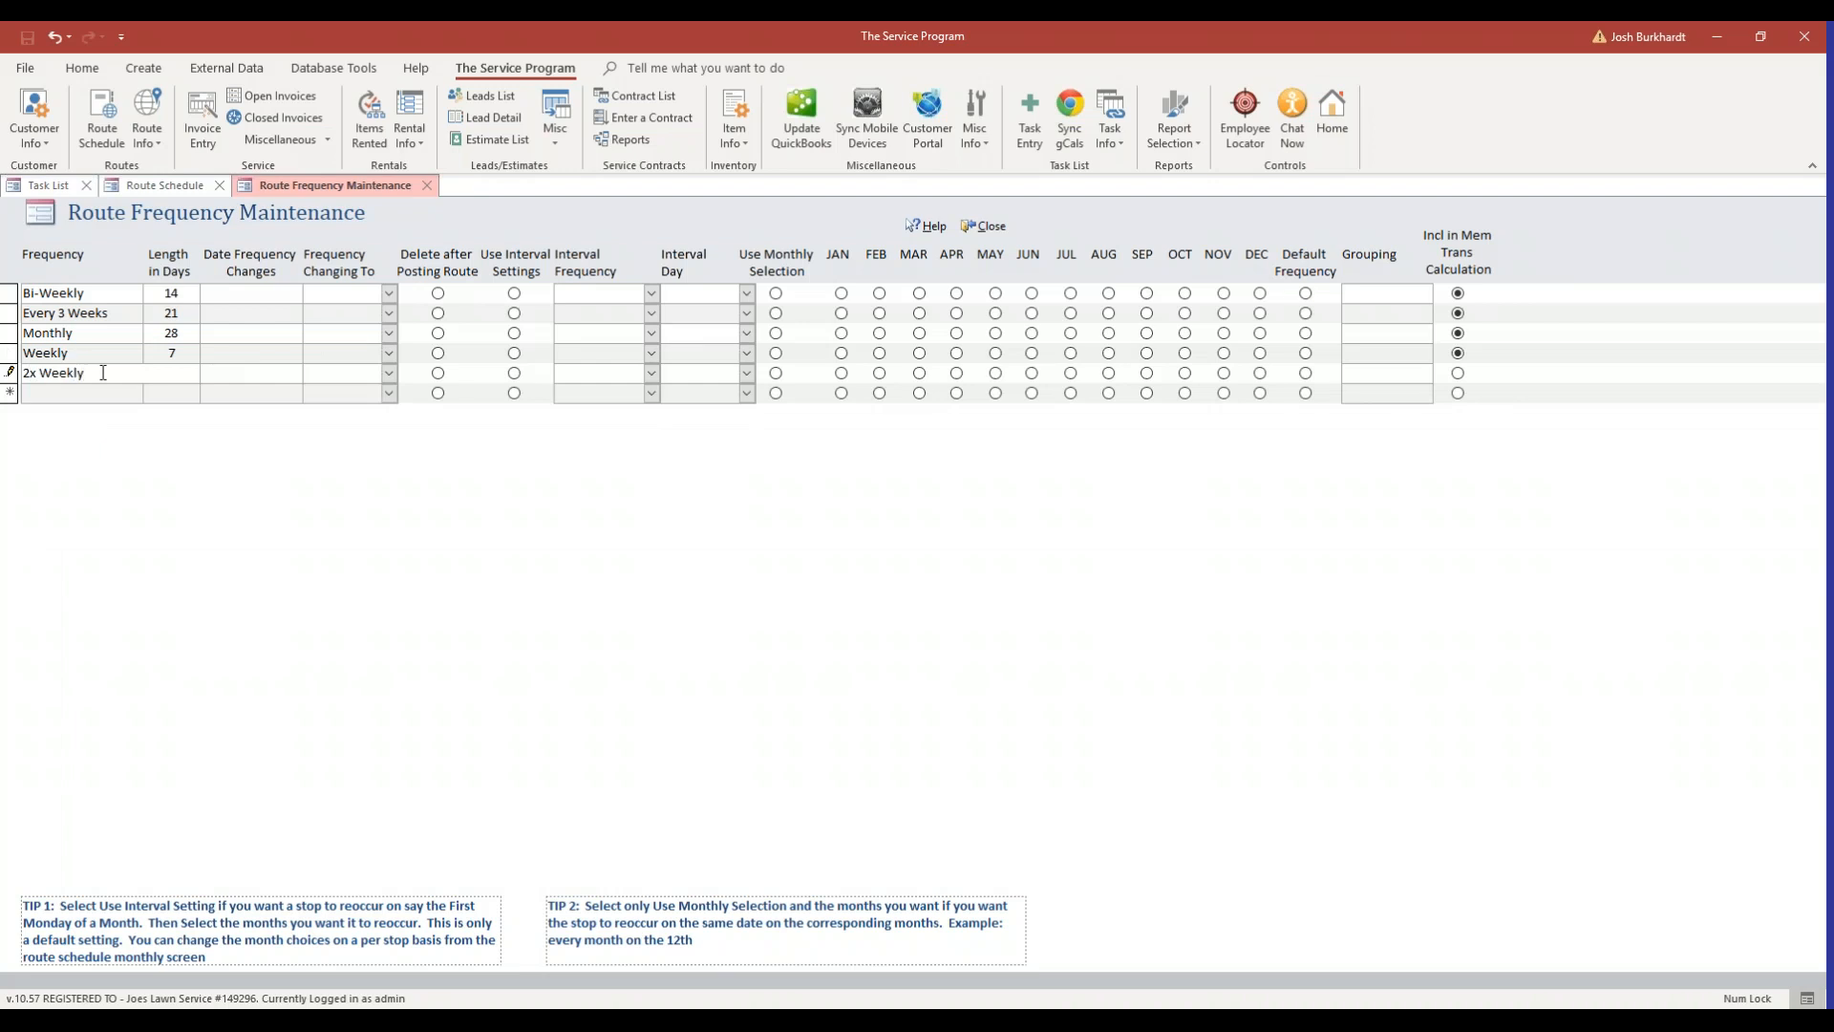
click(276, 380)
click(174, 379)
click(222, 368)
text(7)
click(229, 369)
click(115, 390)
click(222, 365)
Step: Add a new route frequency named "Delivery" with a length of 0 days
click(72, 389)
text(Delivery)
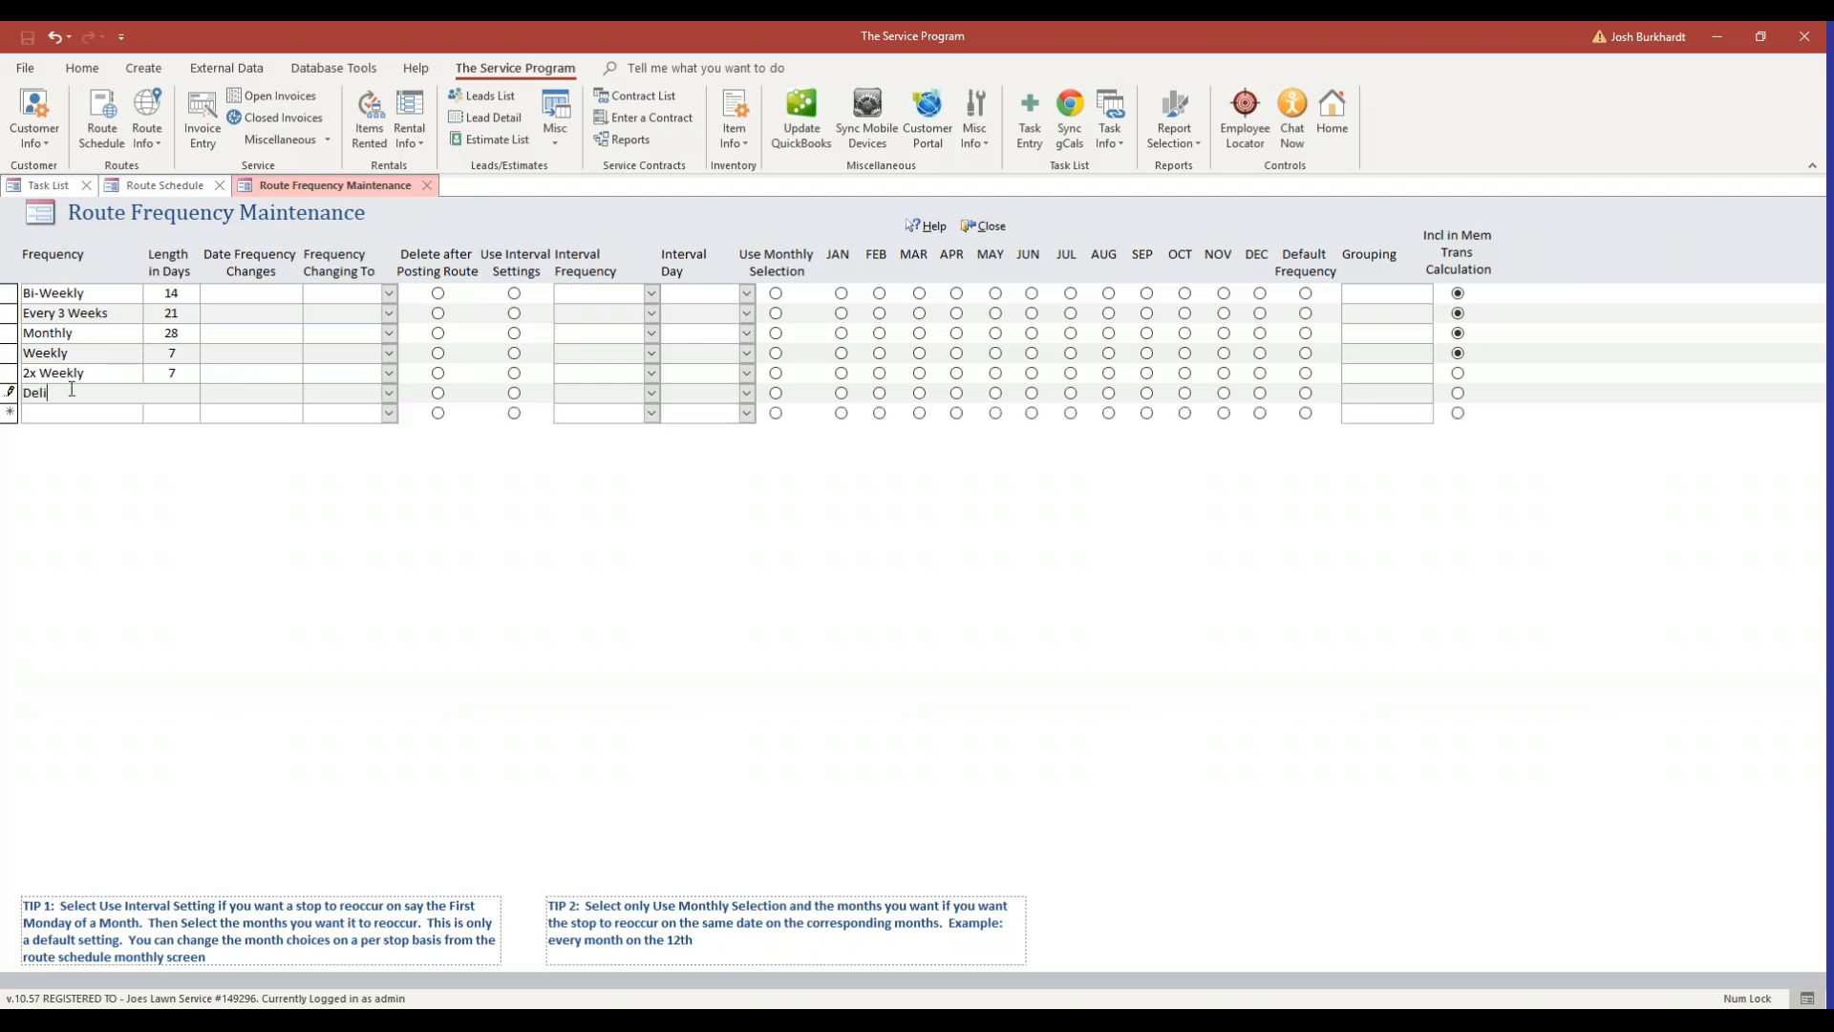
click(214, 392)
click(195, 392)
text(0)
Step: Add a new route frequency named "Pick Up" with a length of 0 days
click(129, 415)
text(Pick Up)
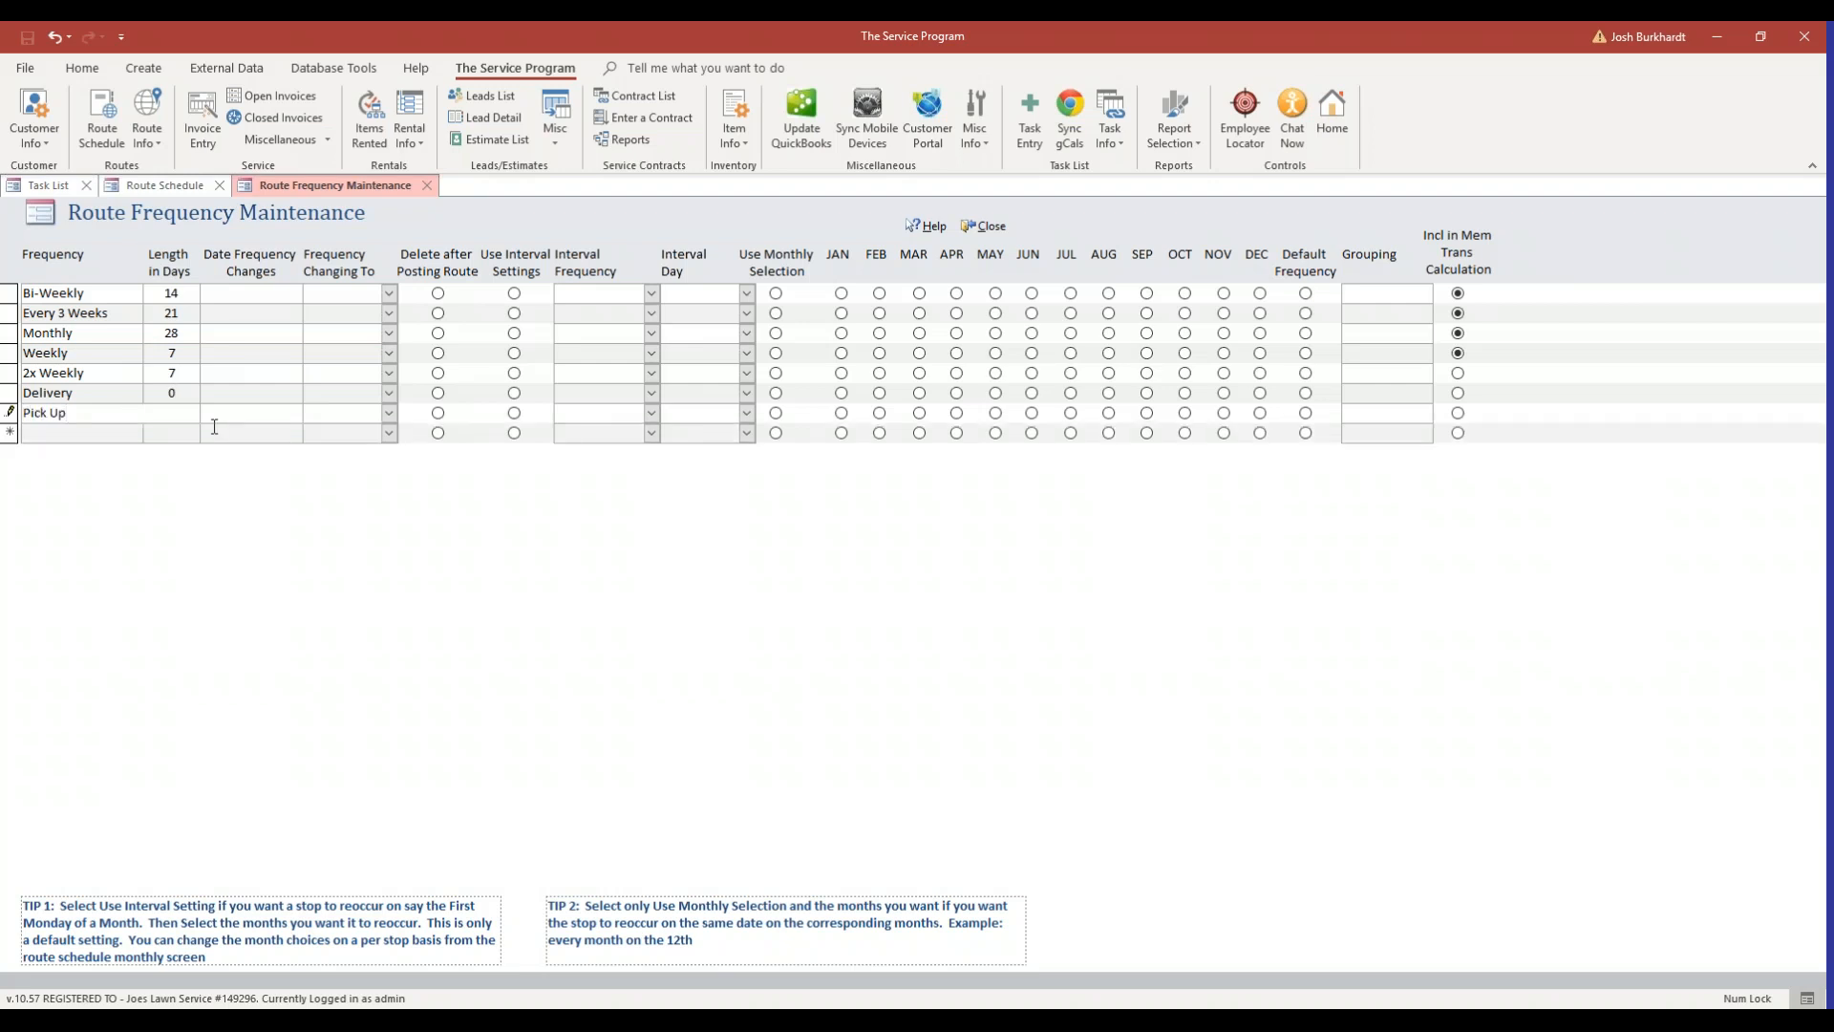
key(Tab)
text(0)
Step: Enable deletion after posting the route for the Delivery and Pick Up frequencies, and close the frequency maintenance list
click(439, 394)
click(438, 413)
click(338, 345)
click(990, 227)
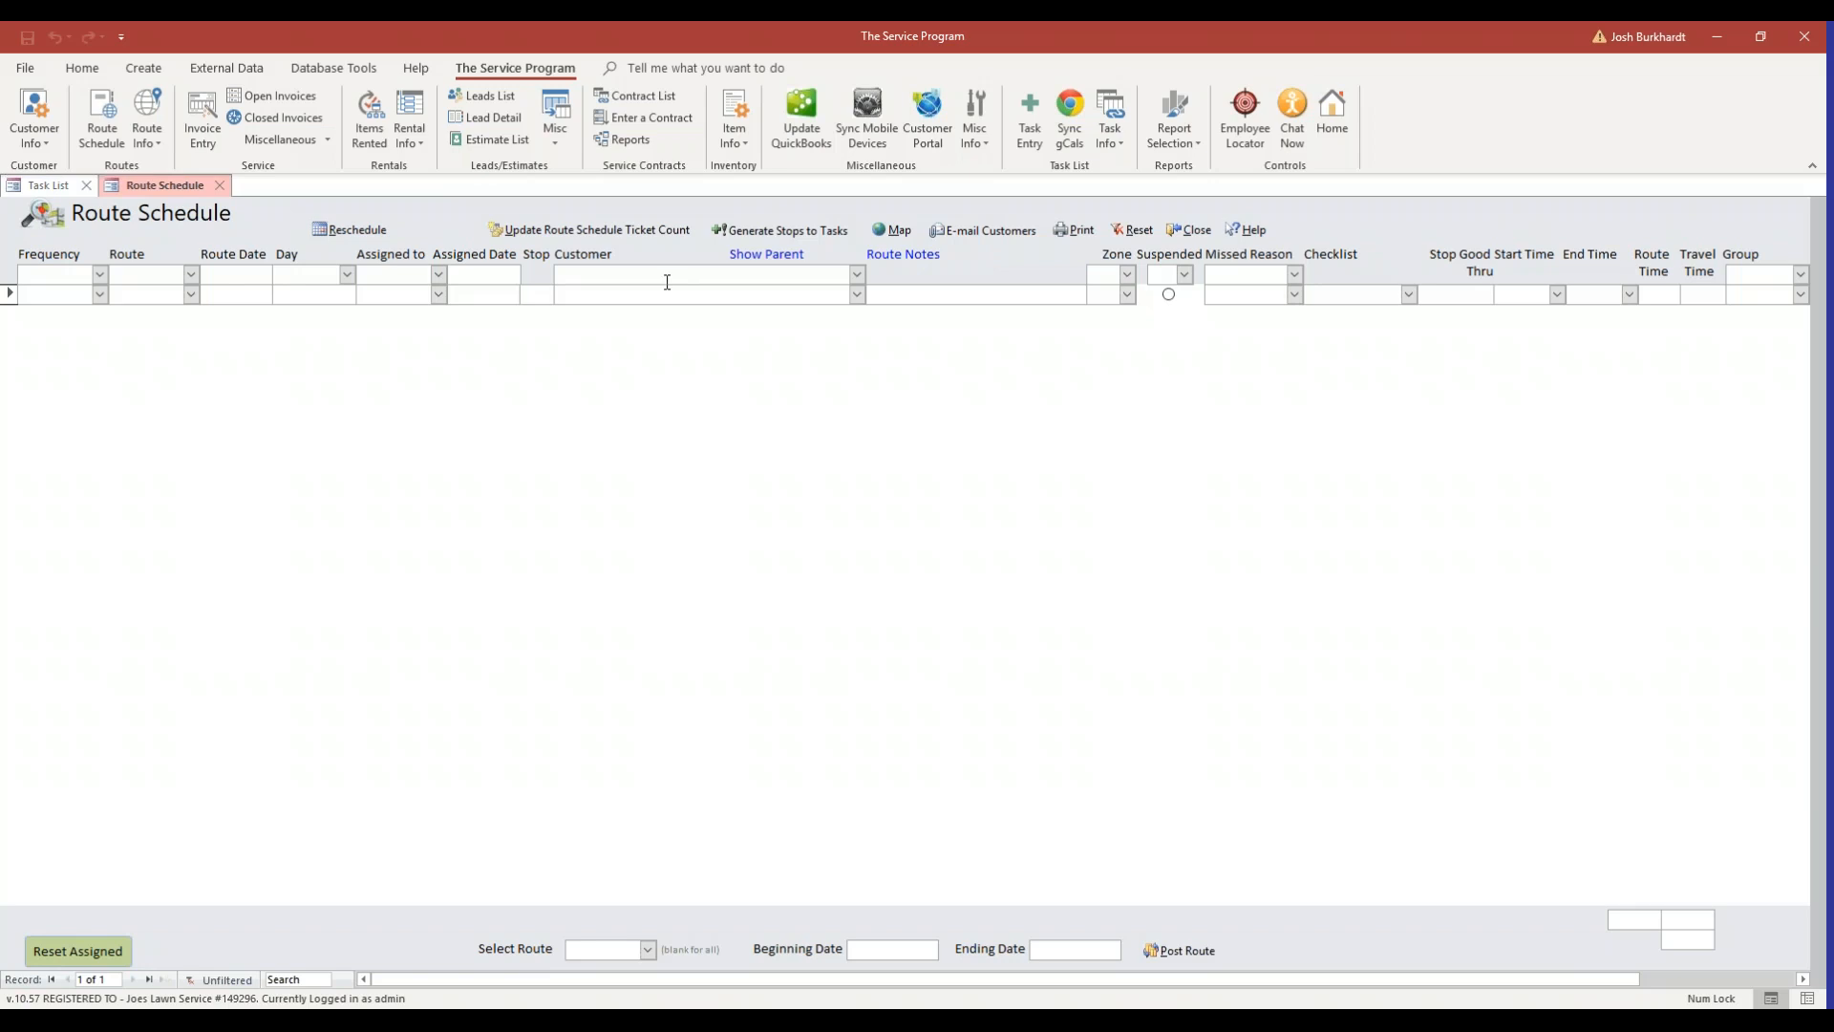
Step: Open the route and technician list from the route schedule and delete the existing routes R1 and R2
double_click(143, 295)
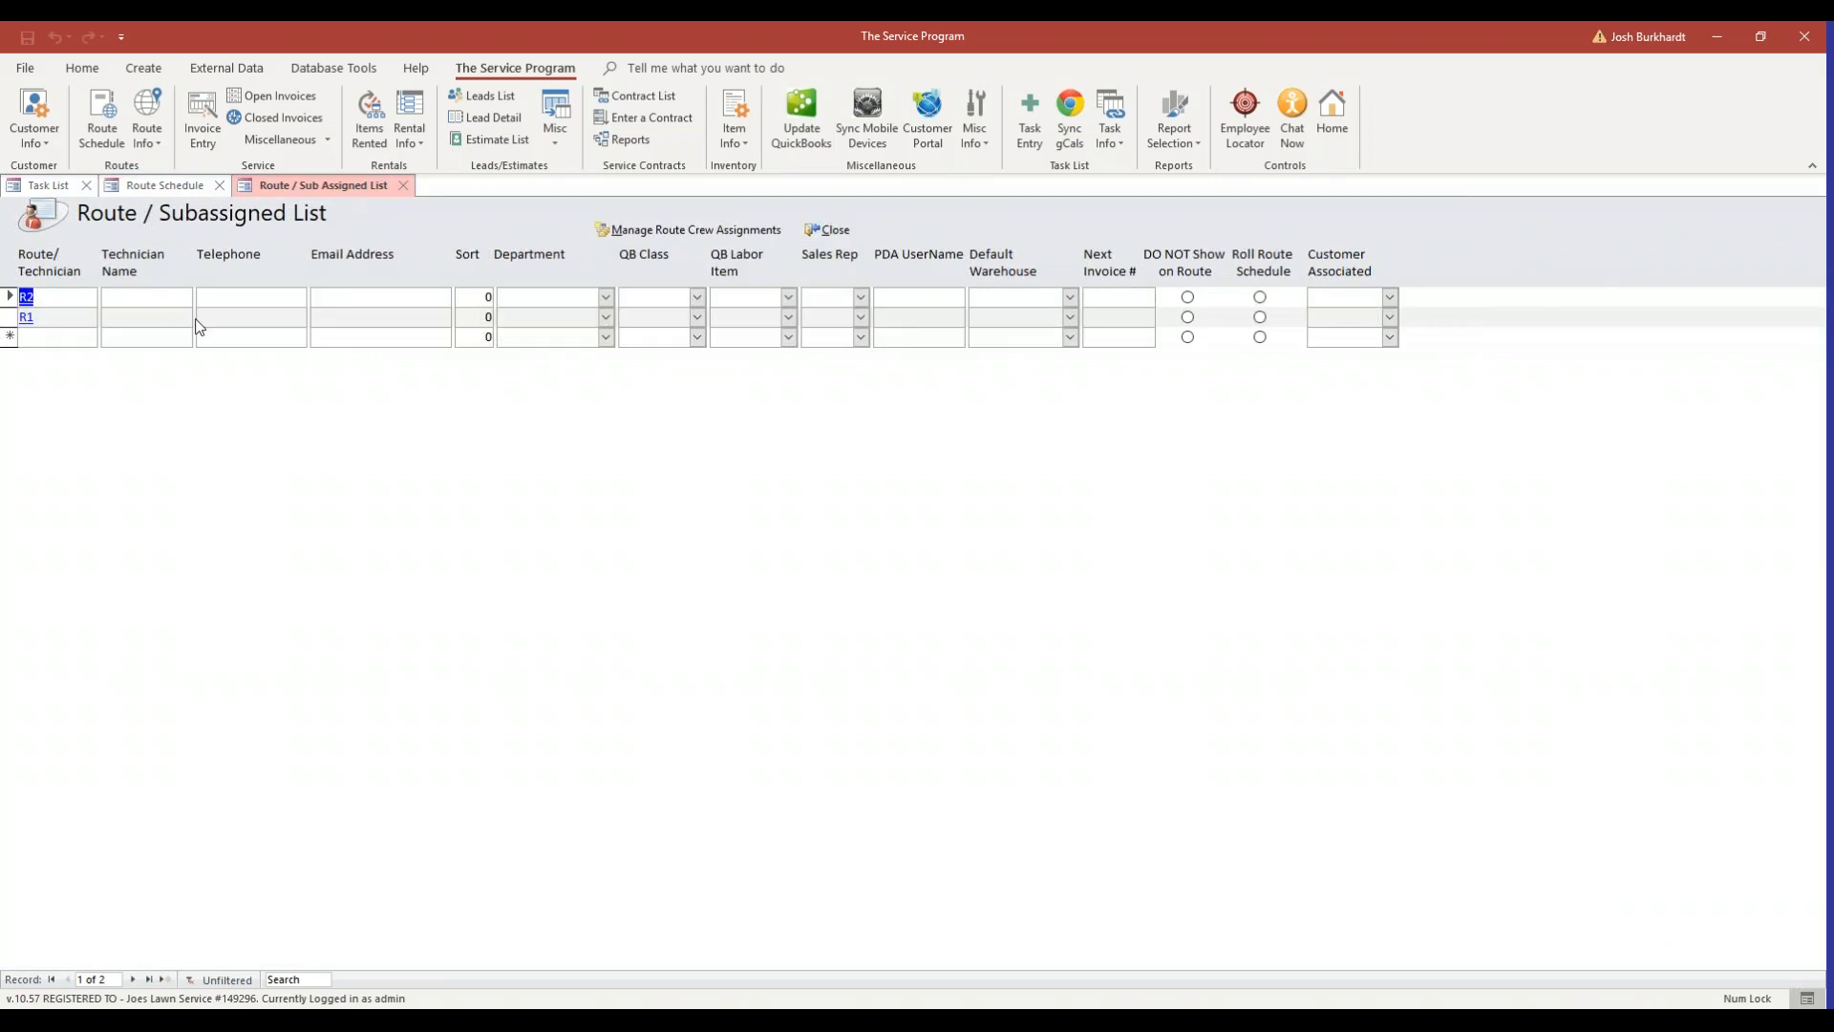
click(242, 319)
click(56, 299)
drag(11, 302, 12, 327)
key(Delete)
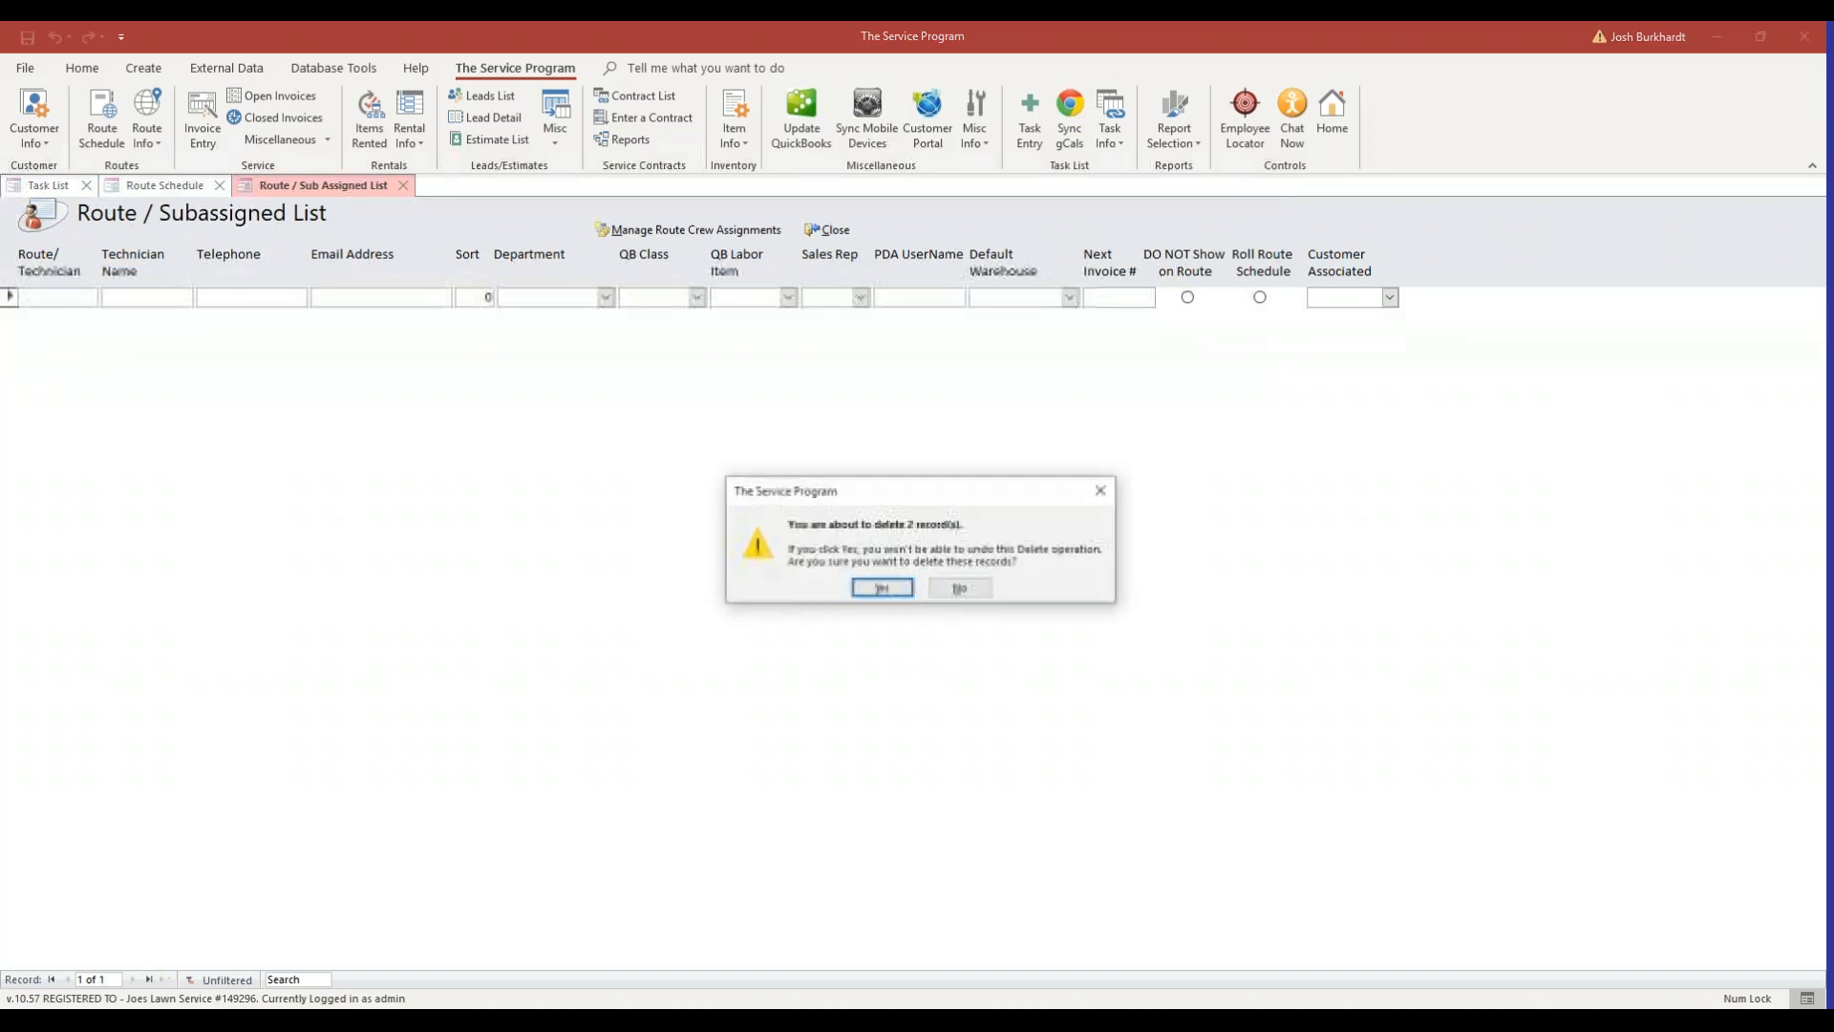
click(867, 589)
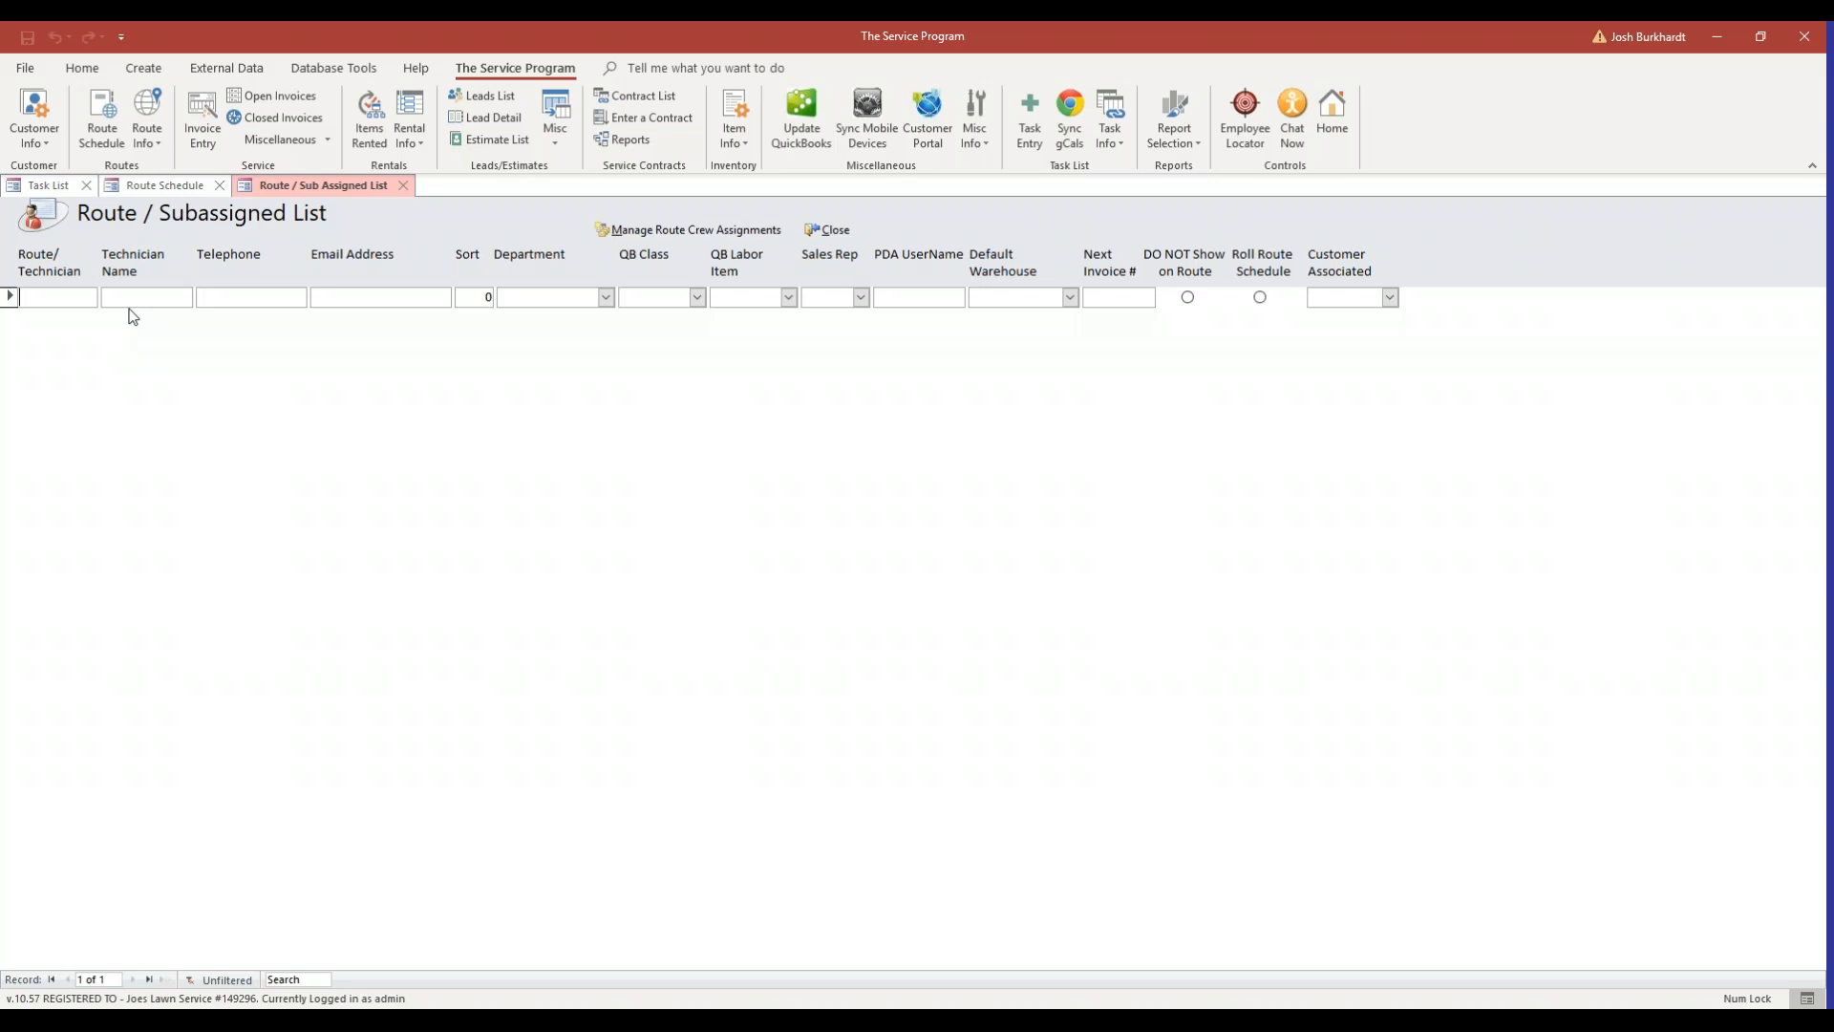
Step: Add two new route records, each identified by a technician's first name
click(14, 301)
click(35, 300)
text(Josh)
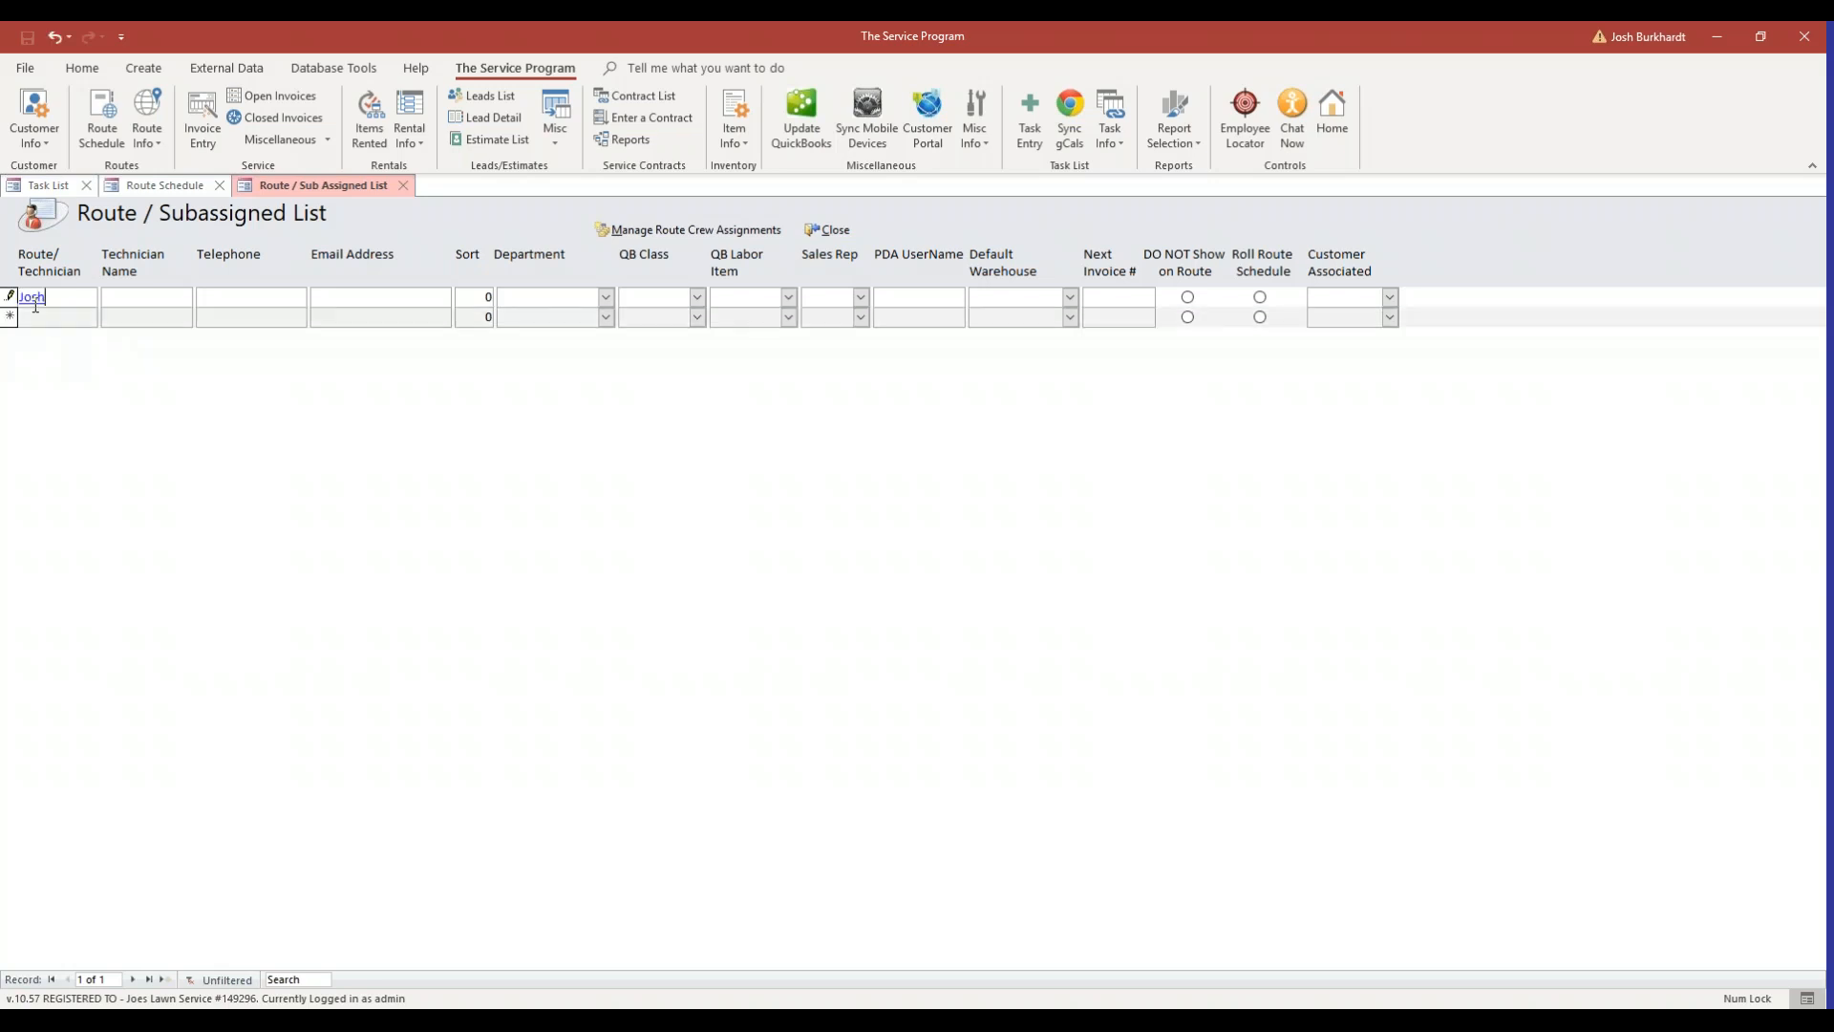
click(33, 321)
text(Joe)
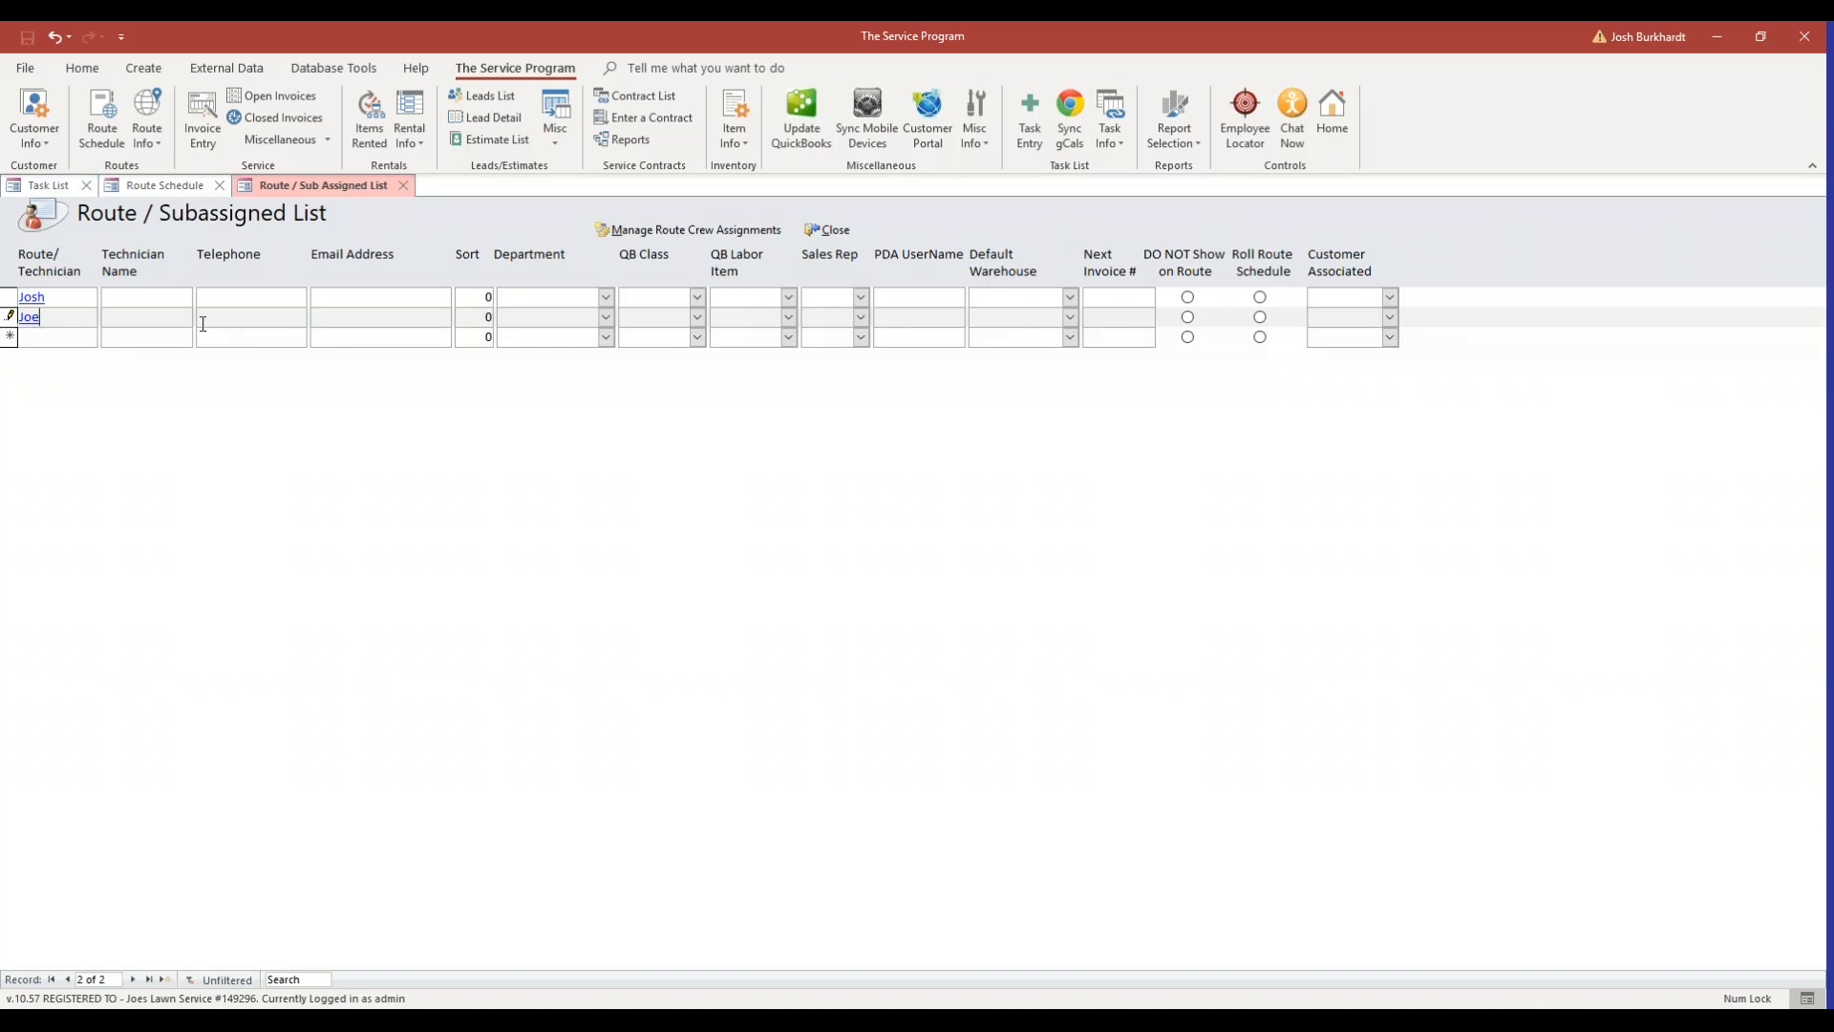
Step: Fill in the first technician's telephone number and e-mail address, and close the route and technician list
click(160, 297)
click(249, 298)
click(120, 298)
click(243, 299)
click(350, 295)
click(126, 299)
text(55-)
text(5-555-55)
text(55)
key(Tab)
text(josh@test.com)
key(Tab)
click(535, 300)
click(743, 299)
click(828, 231)
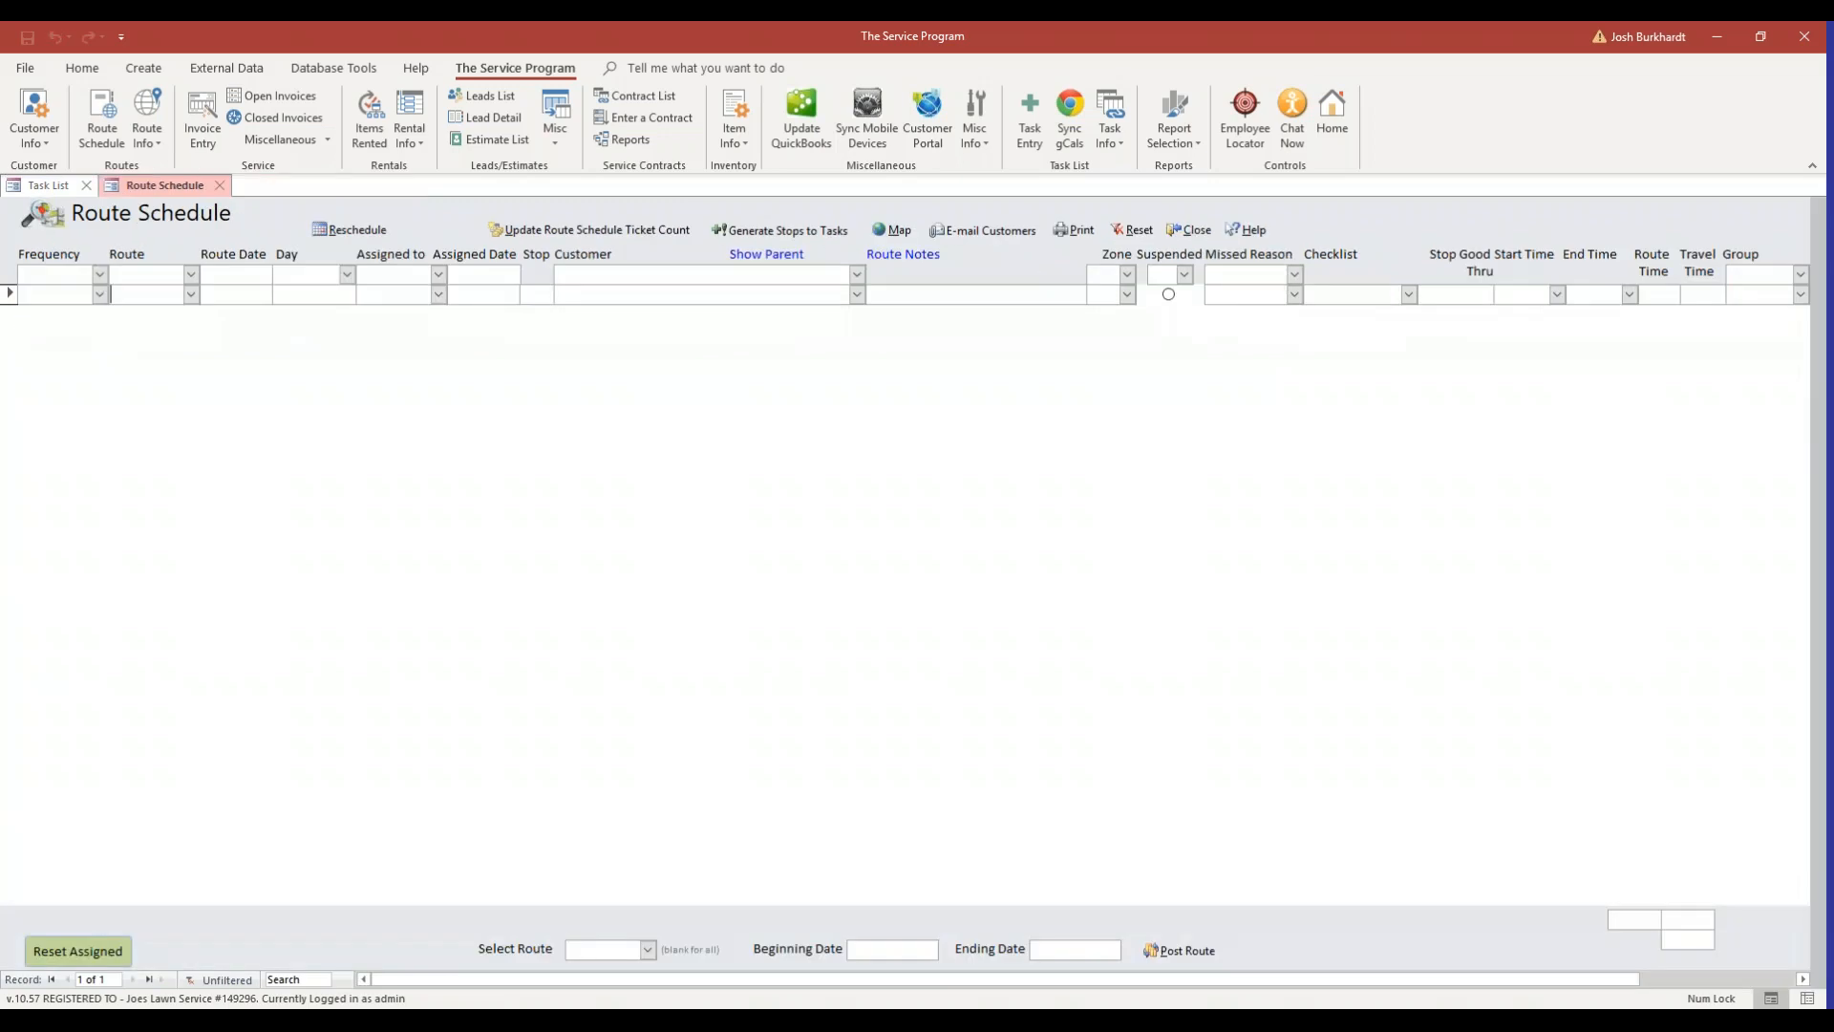